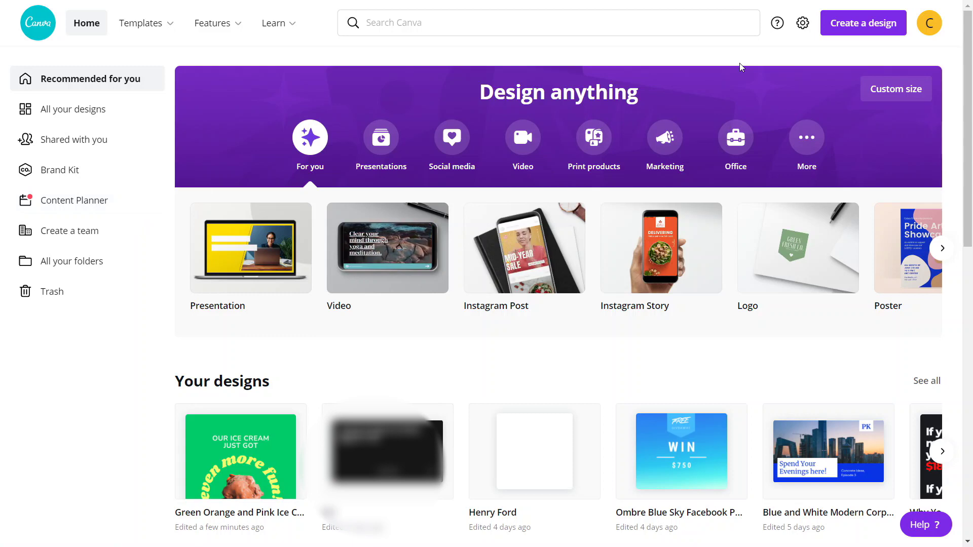
Step: Search for "mobile video" and create a blank Mobile Video design
click(493, 25)
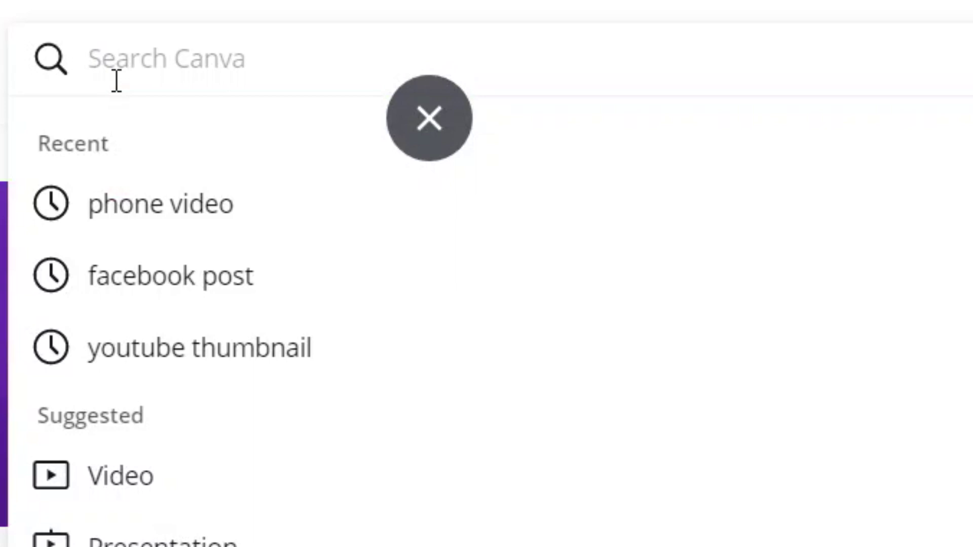
text(mobile video)
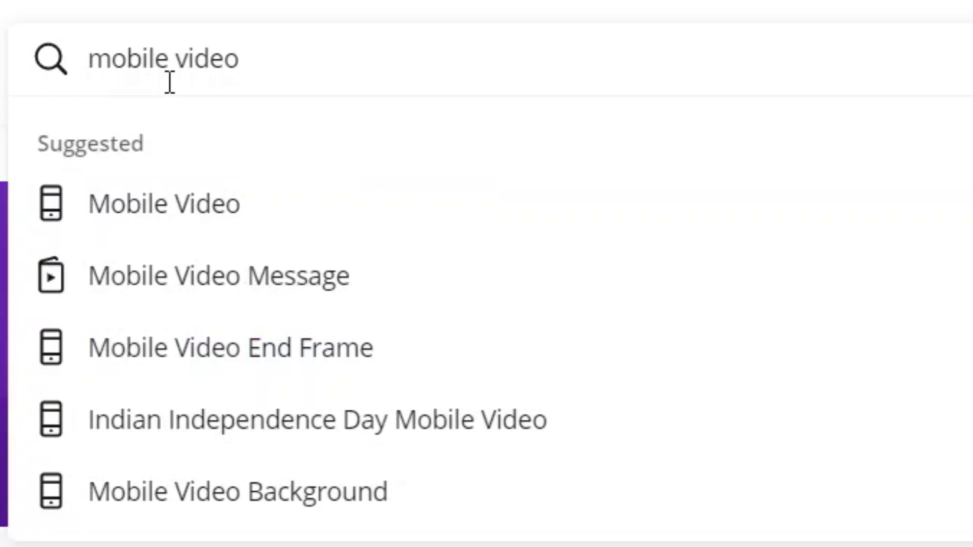
click(194, 213)
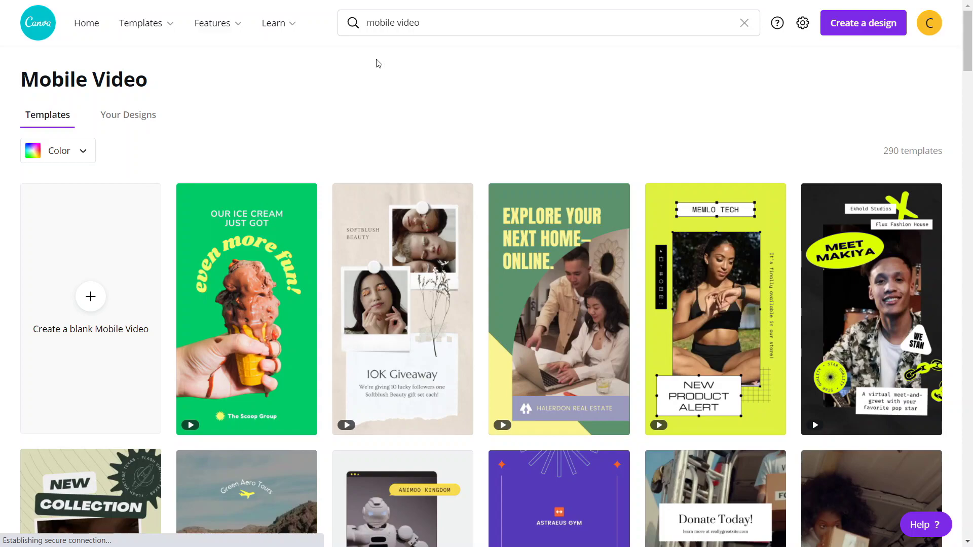
scroll(433, 253, down, 10)
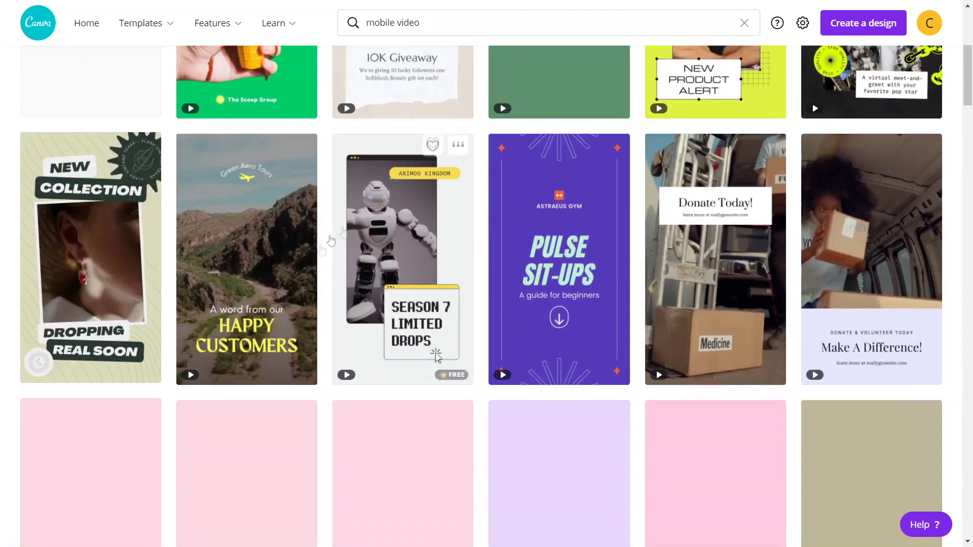
scroll(332, 223, up, 10)
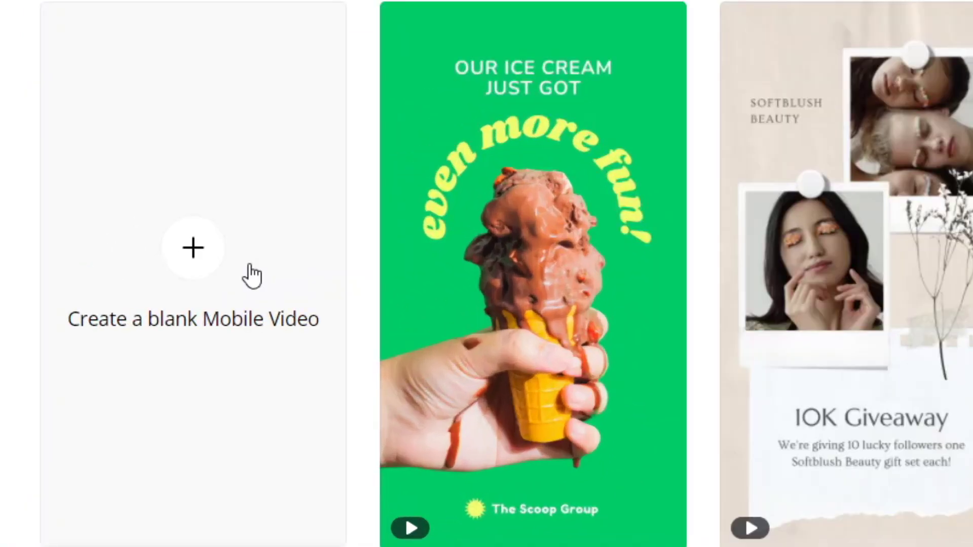
click(252, 276)
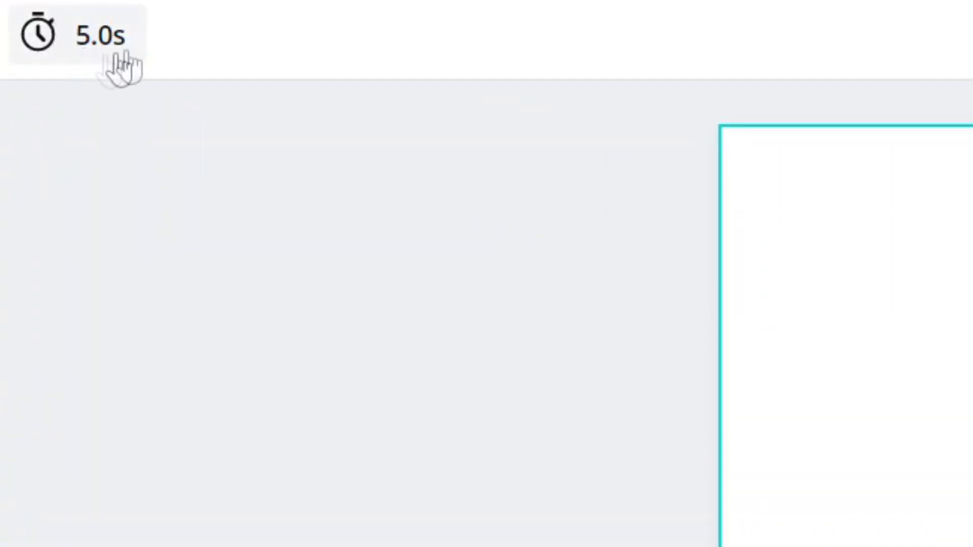
Step: Check the timing setting of the blank page
click(96, 58)
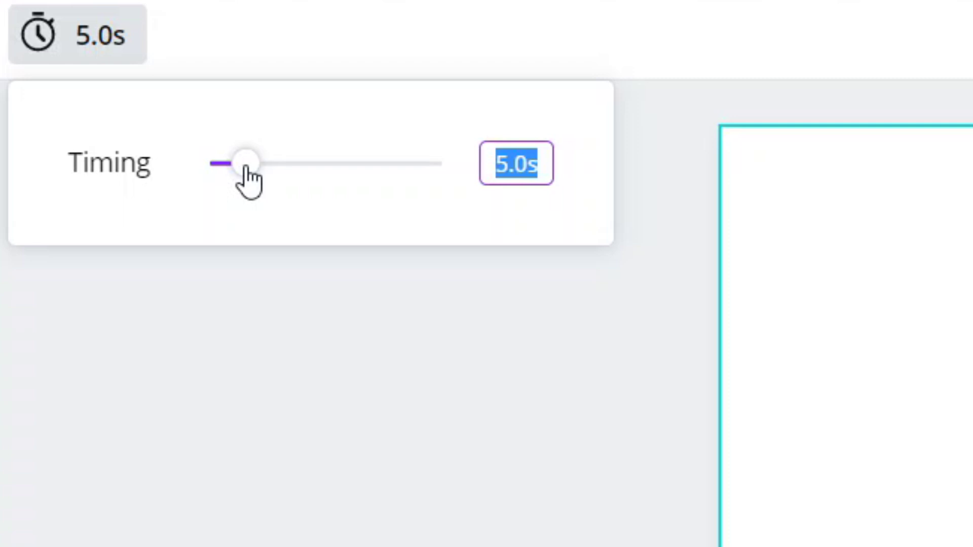
click(236, 459)
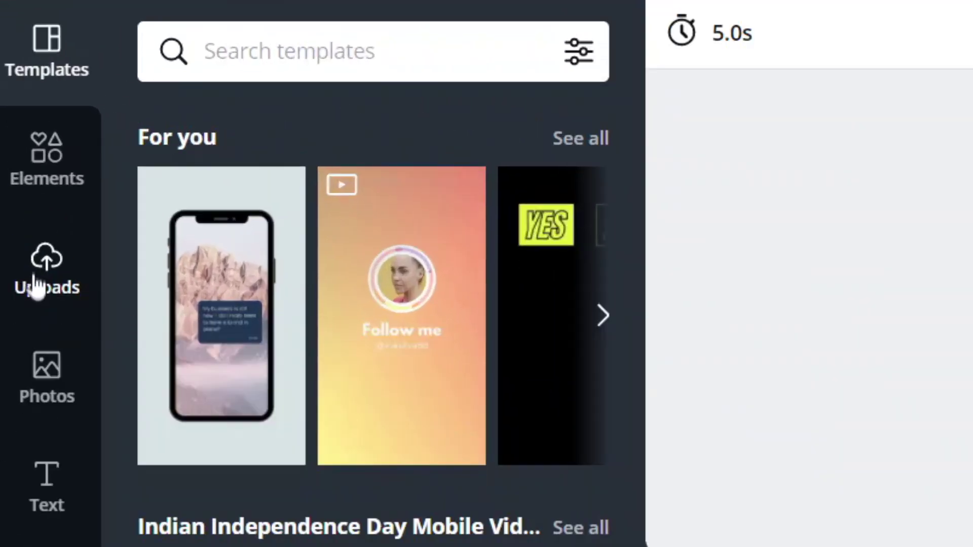
Step: Upload the fountain, Colosseum and cathedral photos from the Downloads folder
click(45, 279)
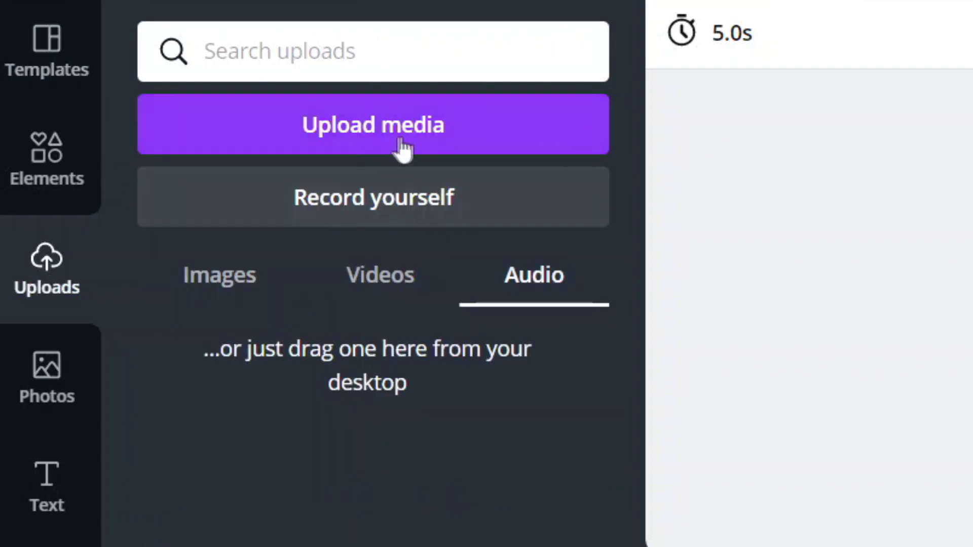
click(386, 137)
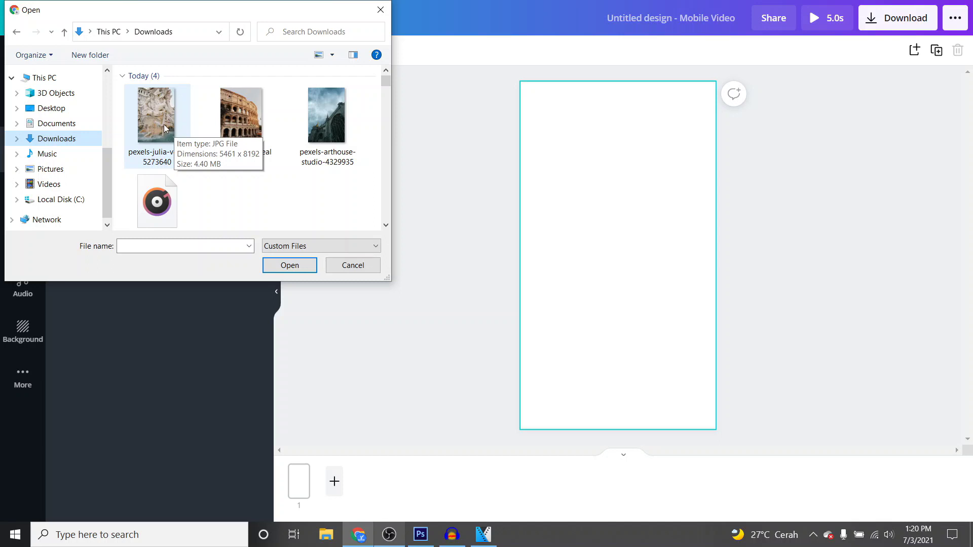
double_click(163, 123)
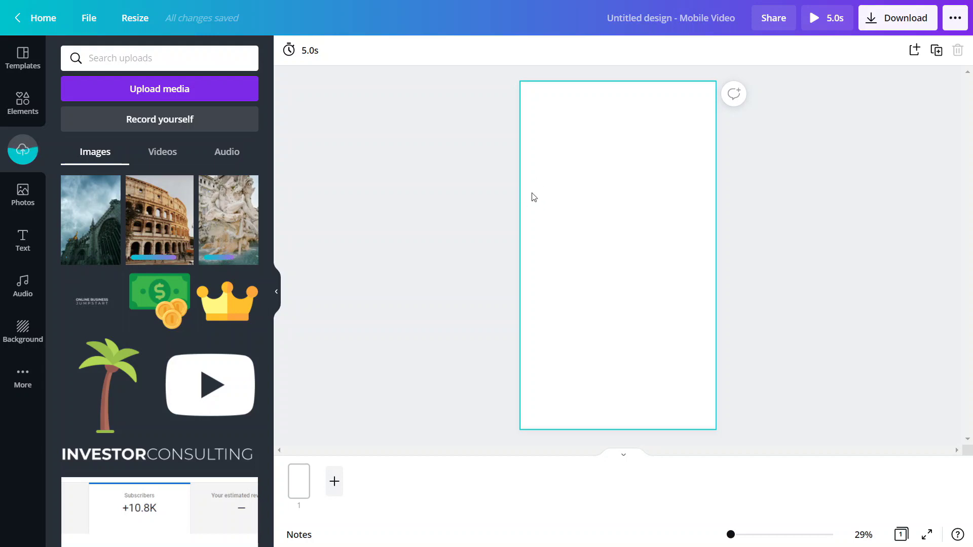
Step: Place the uploaded fountain photo on the first page and enlarge it until it covers the whole page
click(231, 223)
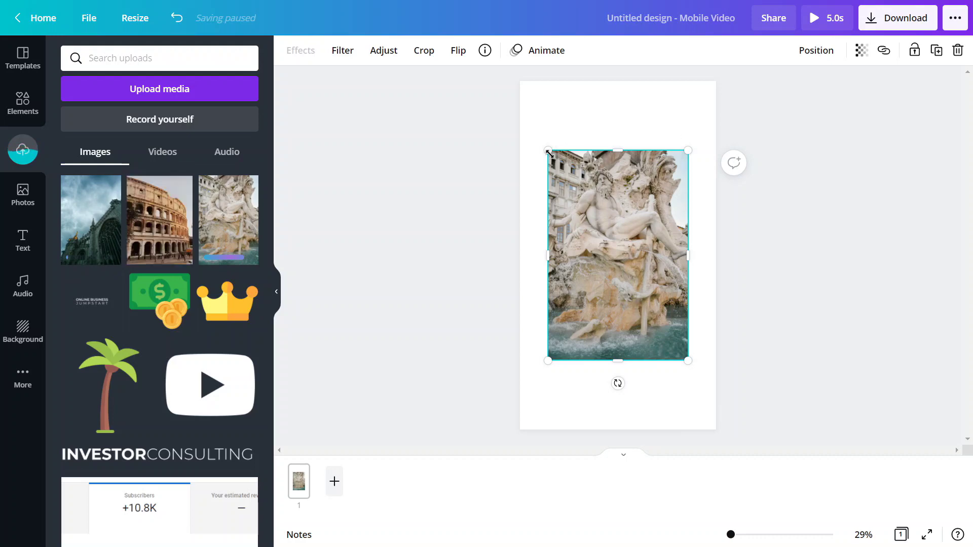
drag(544, 137, 514, 77)
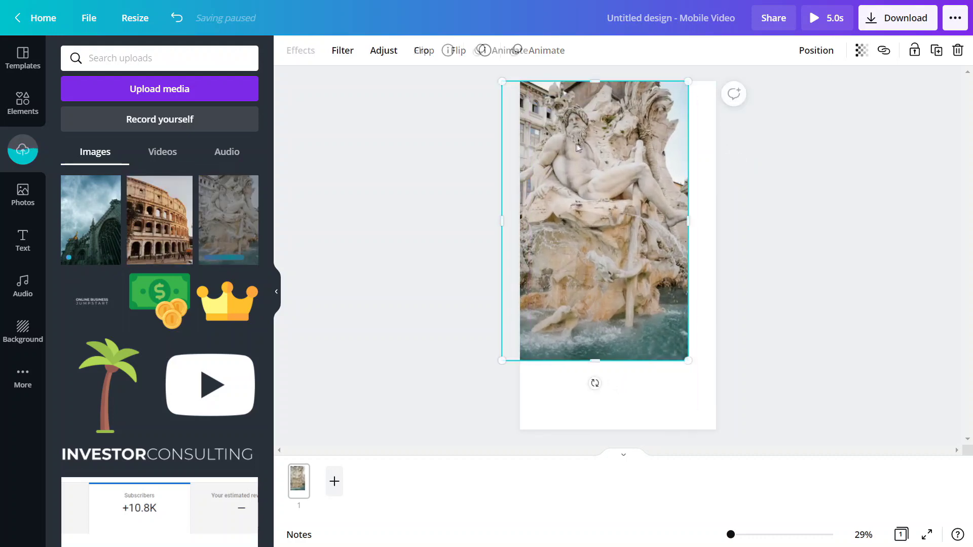
drag(585, 140, 590, 139)
drag(702, 355, 756, 441)
drag(695, 323, 673, 316)
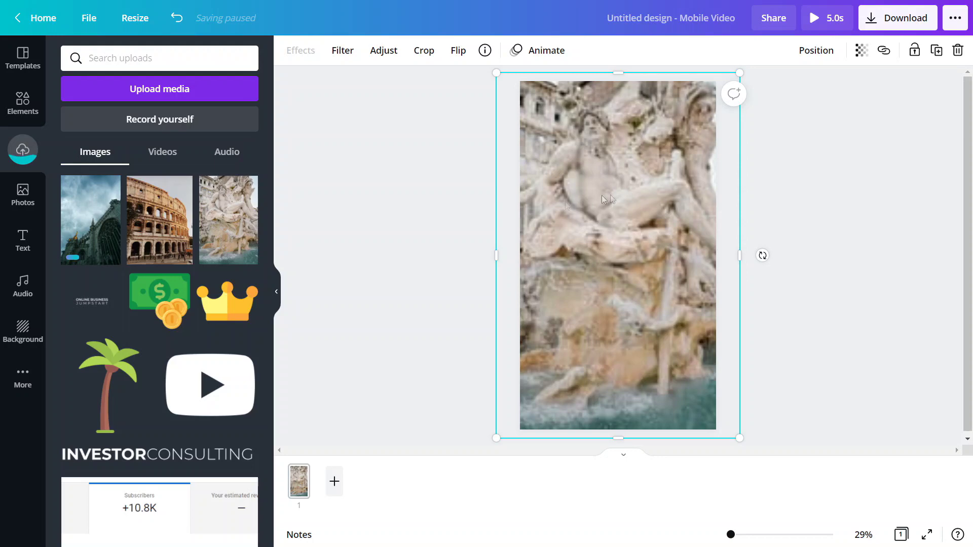
click(466, 165)
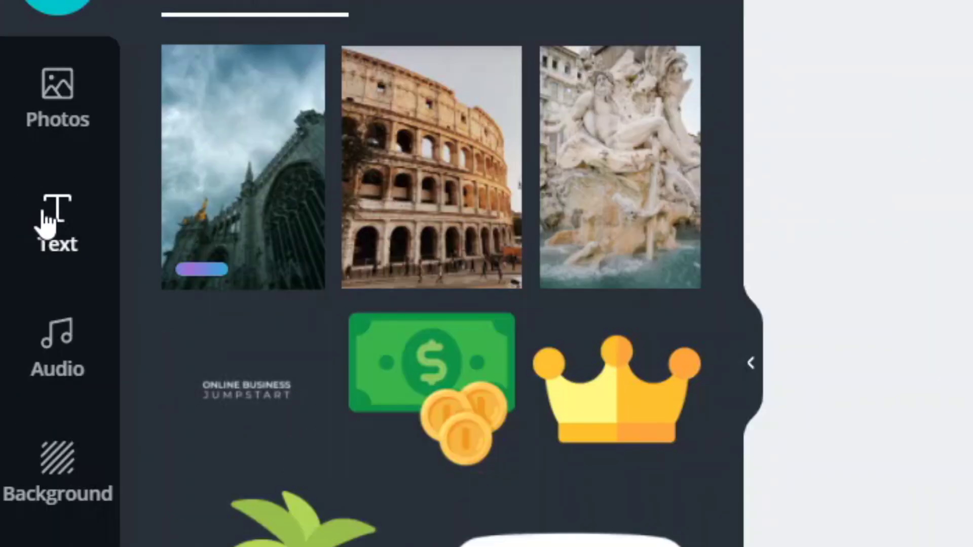
Step: Add the "Press Start" font combination to the page and replace its text with "TOP 10 PLACES TO VISIT IN ITALY"
click(19, 240)
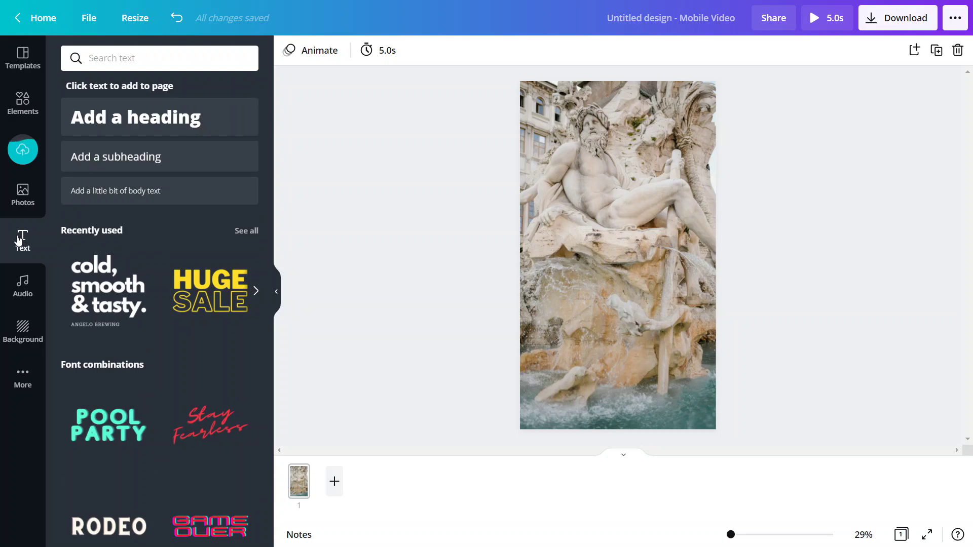
scroll(197, 304, down, 6)
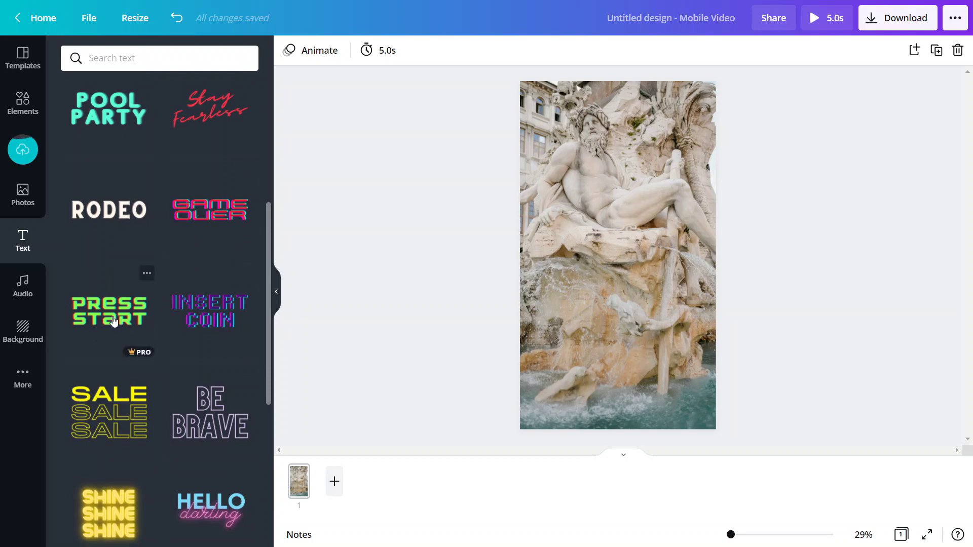
scroll(213, 309, down, 4)
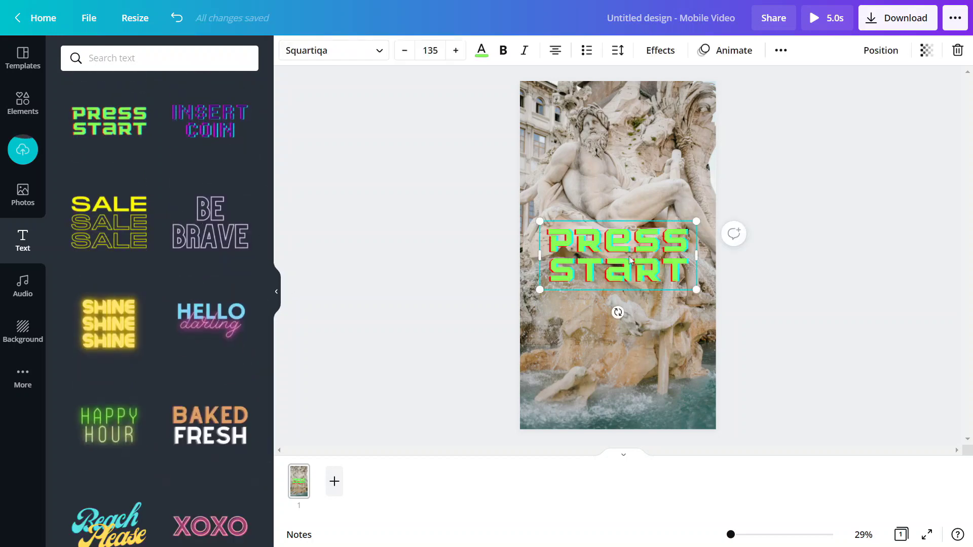
double_click(647, 261)
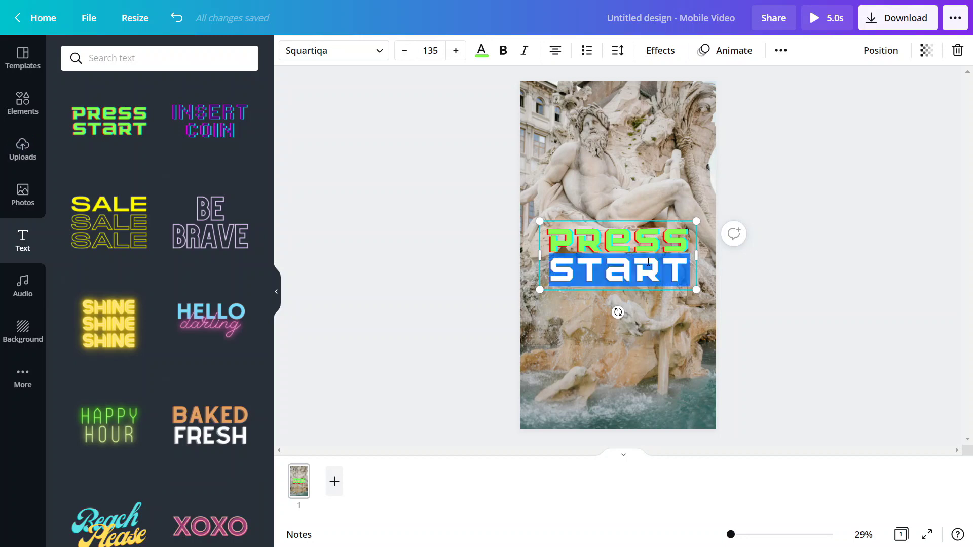
triple_click(648, 262)
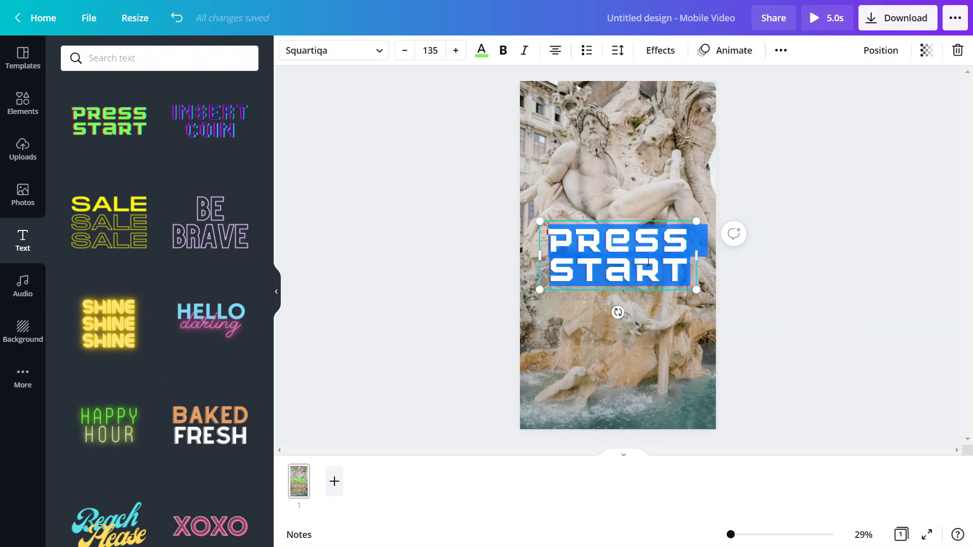
text(TOP 10 PLACES)
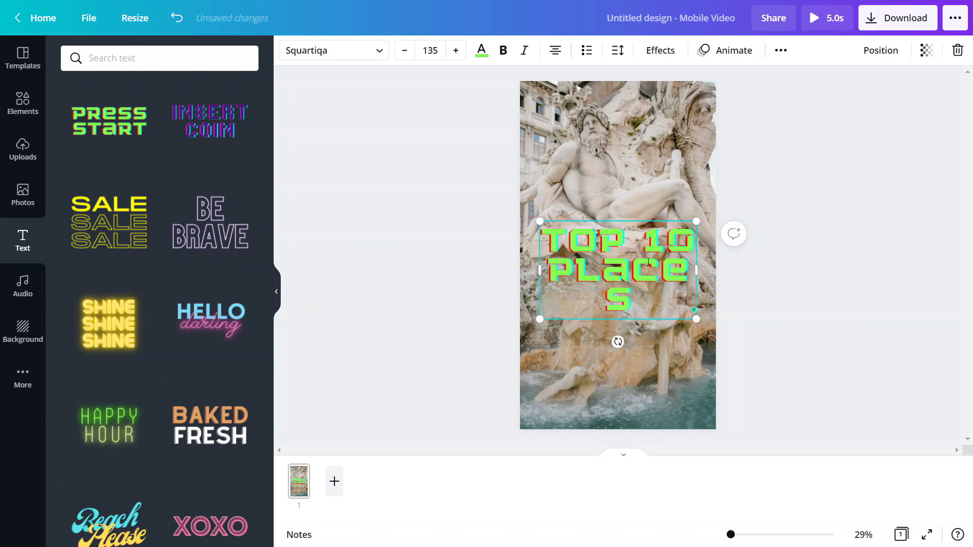
text( TO VISIT IN ITALY)
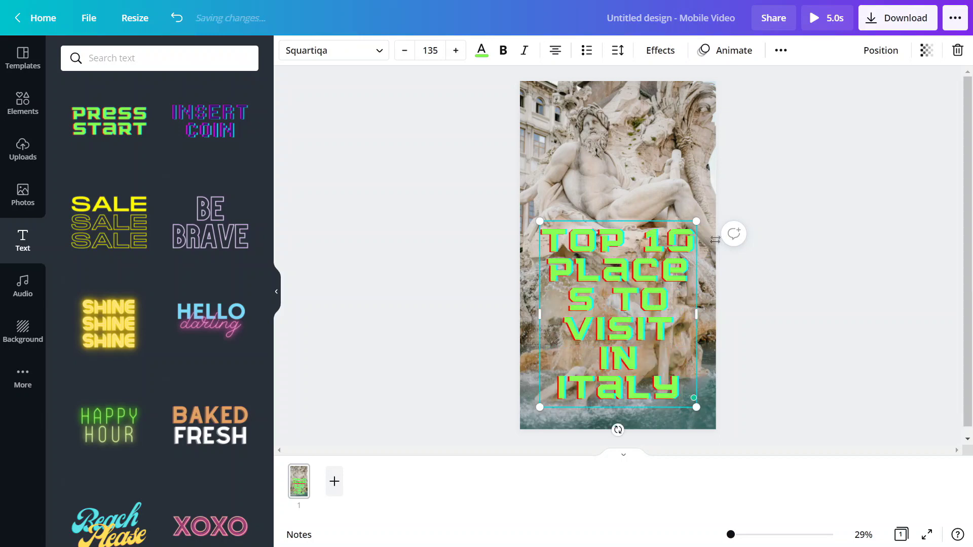
Step: Shrink the green heading to font size 95.5, widen its text box and move it to the middle of the page
key(ctrl+a)
drag(696, 406, 650, 353)
drag(675, 286, 724, 284)
click(866, 365)
drag(634, 278, 627, 251)
triple_click(628, 250)
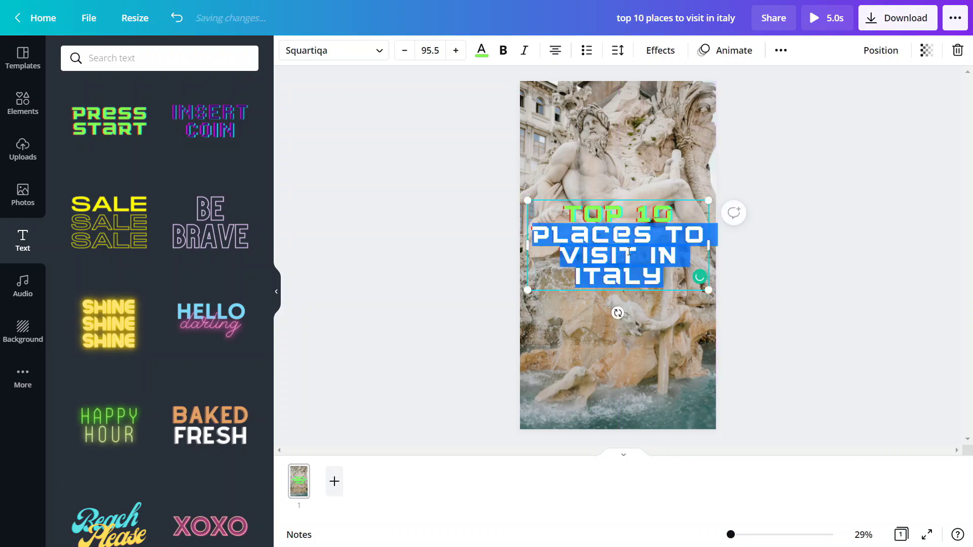
Step: Replace the green heading with a bold white Aileron Heavy "TOP 10 PLACES TO VISIT IN ITALY" and move it to the photo's lower left
key(ctrl+a)
scroll(178, 350, down, 8)
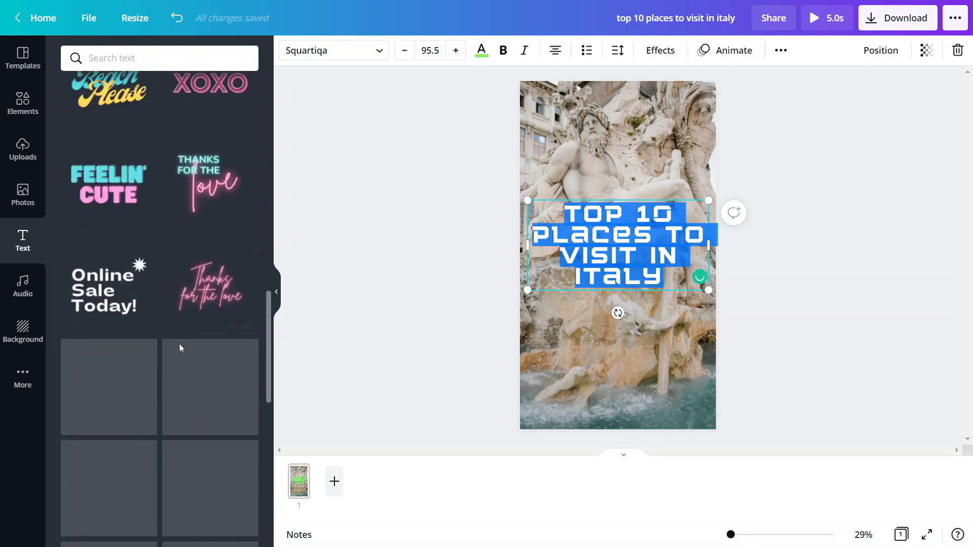
scroll(178, 284, down, 3)
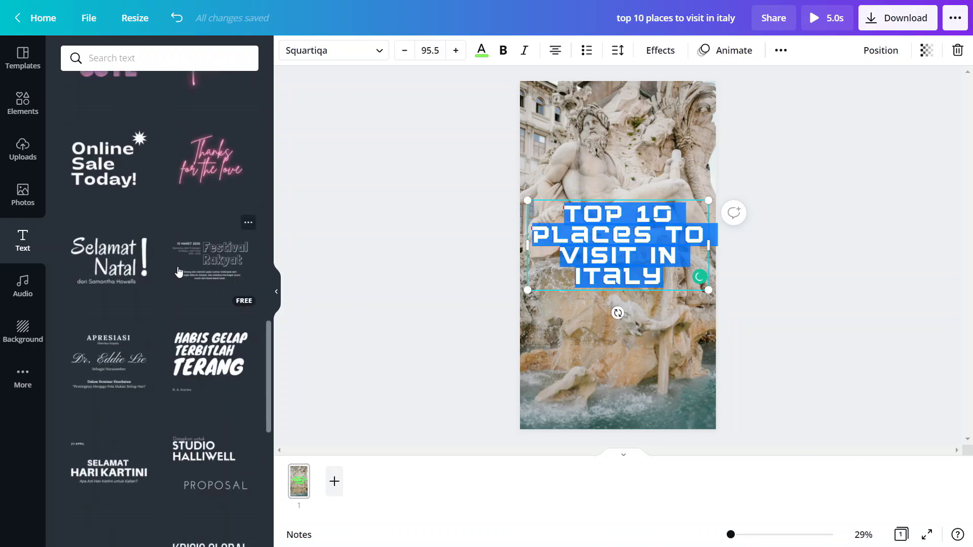
click(108, 267)
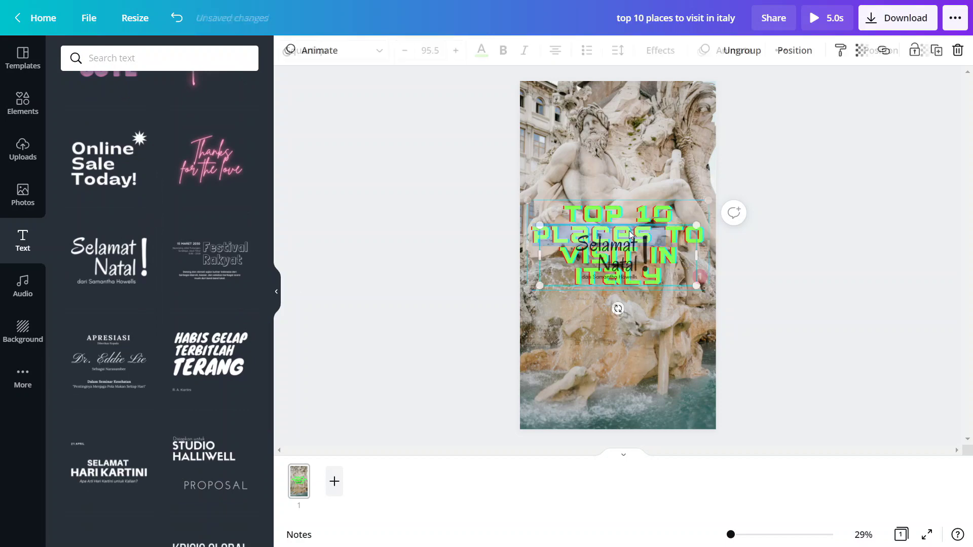
key(Delete)
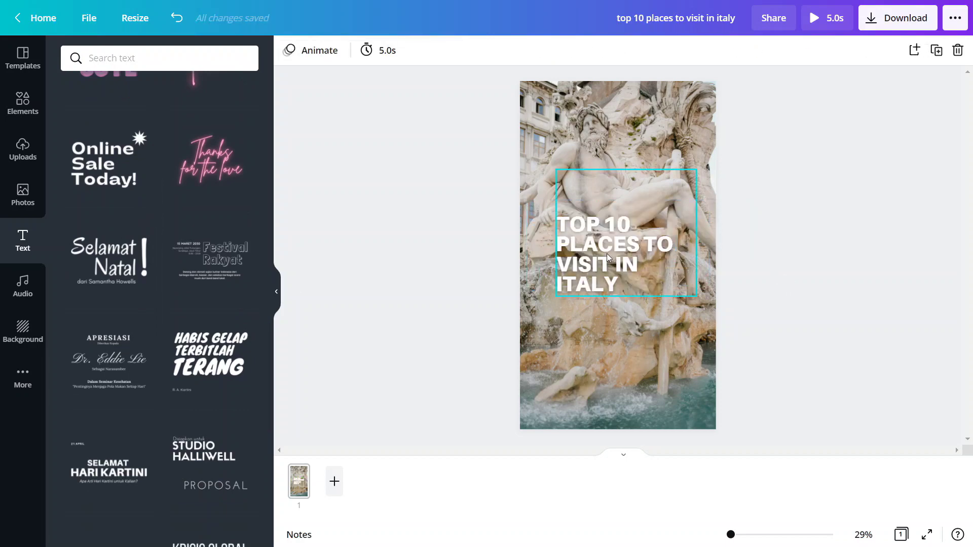
drag(619, 251, 598, 366)
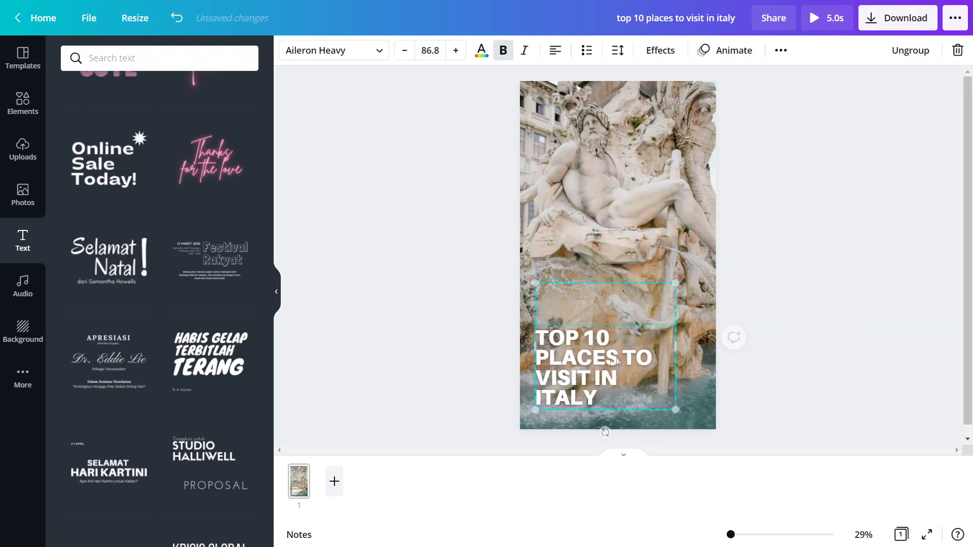
click(869, 300)
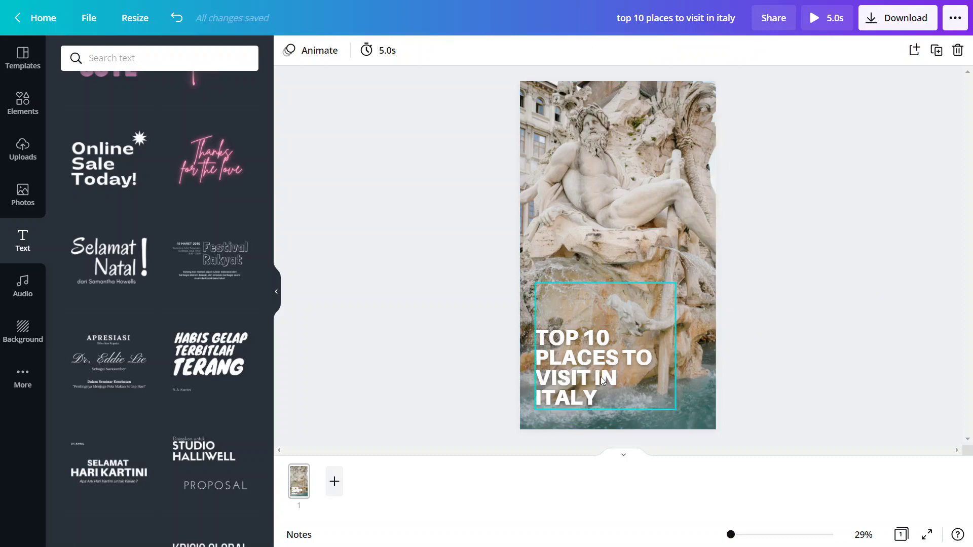
Step: Apply the Bounce text animation to the white heading
click(576, 371)
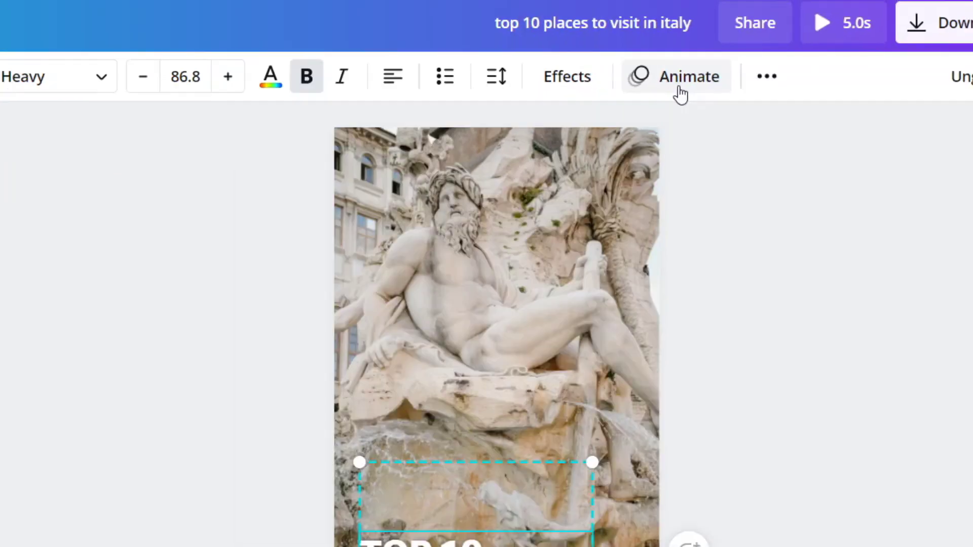
click(557, 163)
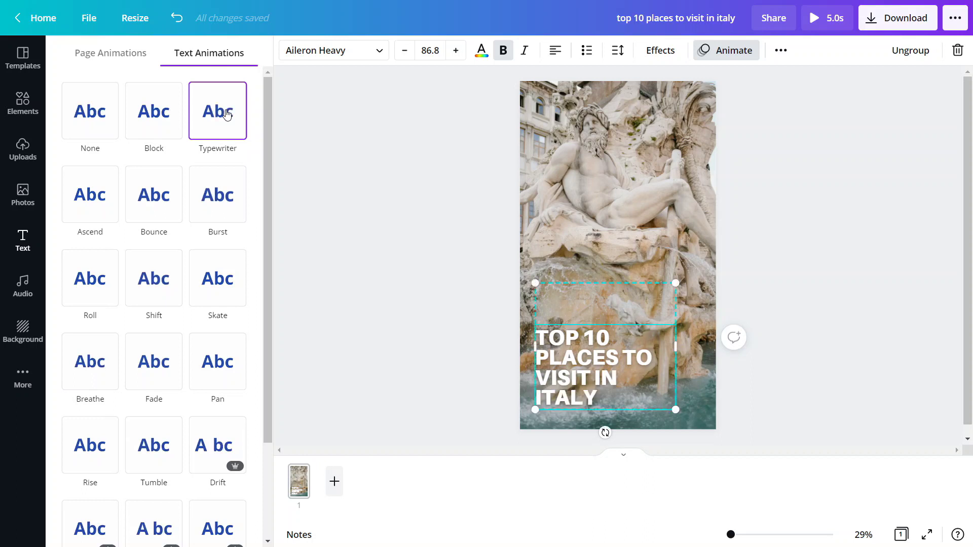
click(159, 211)
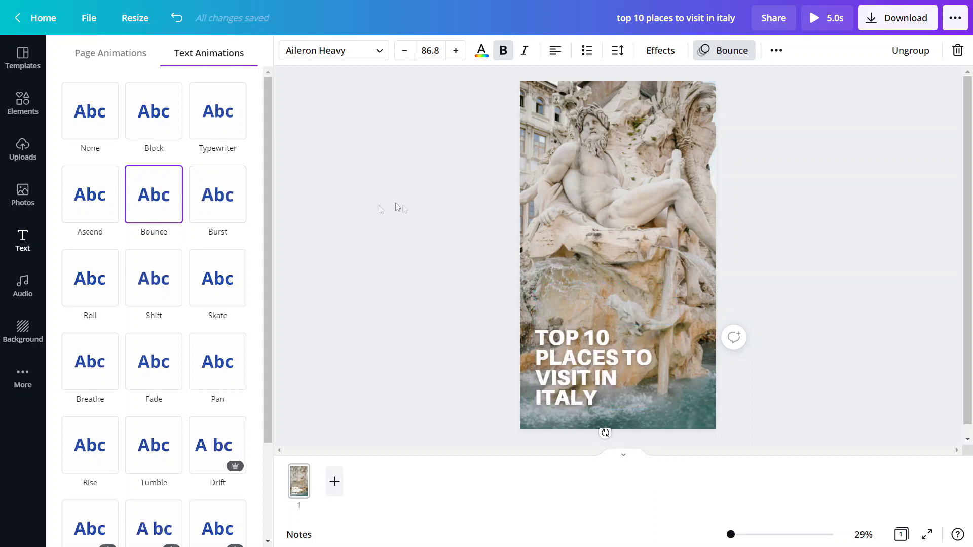
Step: Add a second page and place the uploaded Colosseum photo on it
click(335, 482)
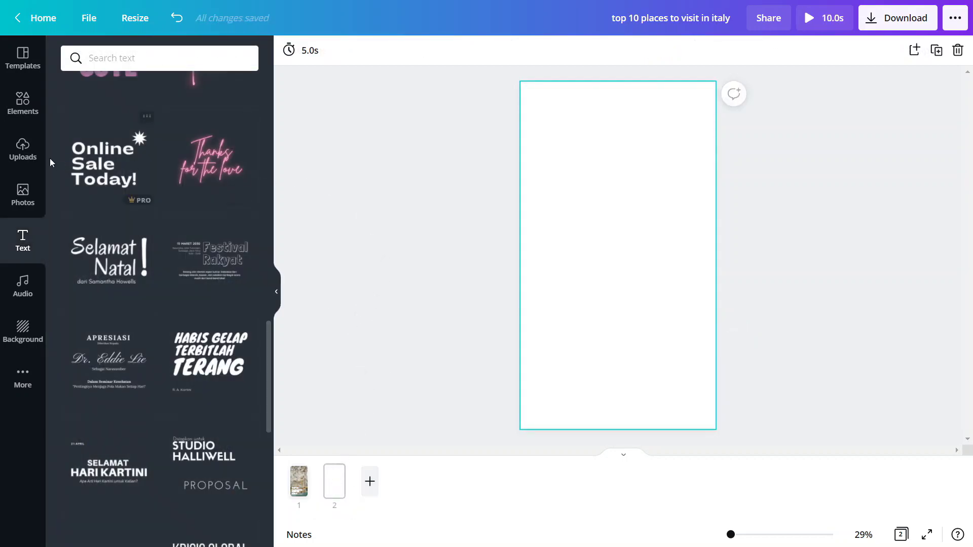
click(22, 148)
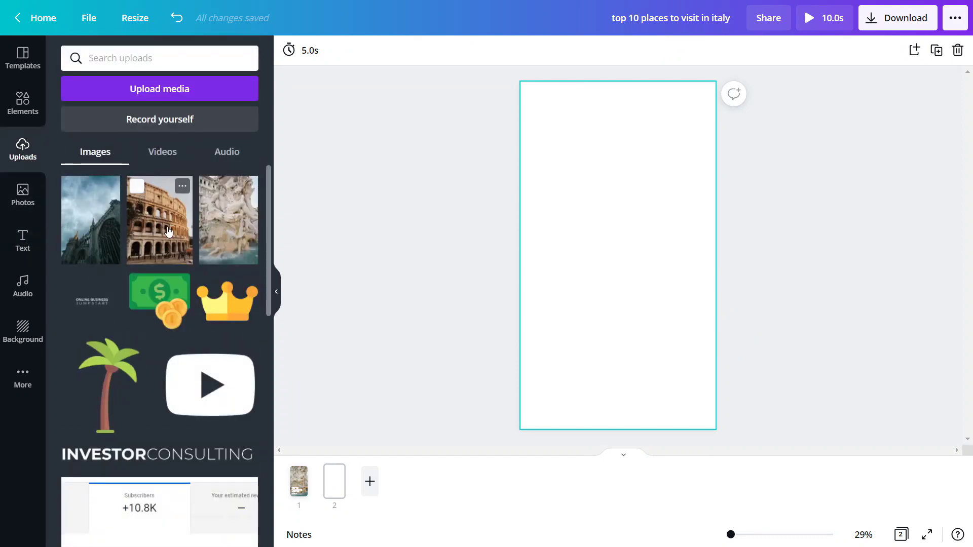
click(161, 235)
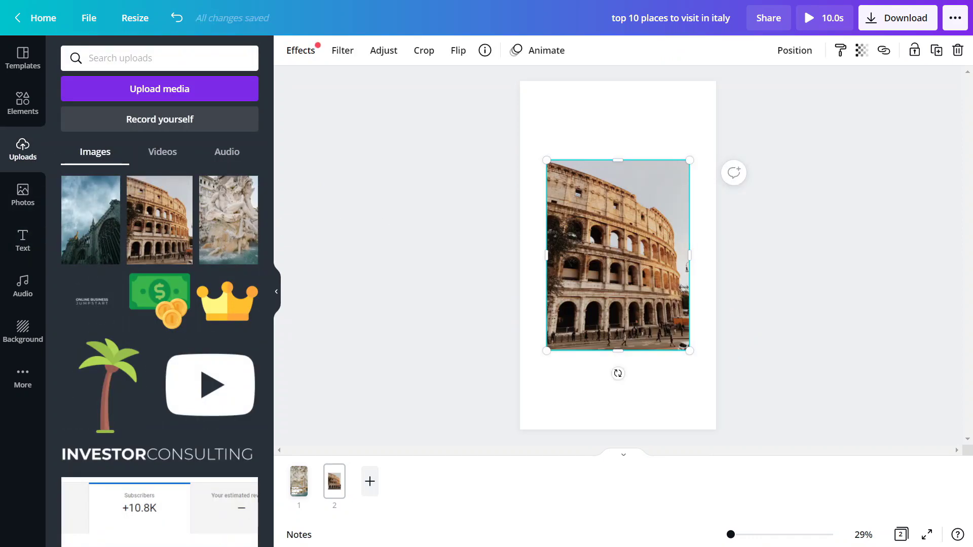
Step: Enlarge the Colosseum photo to 1,440 by 1,920 so that it covers the whole second page
drag(535, 126, 487, 81)
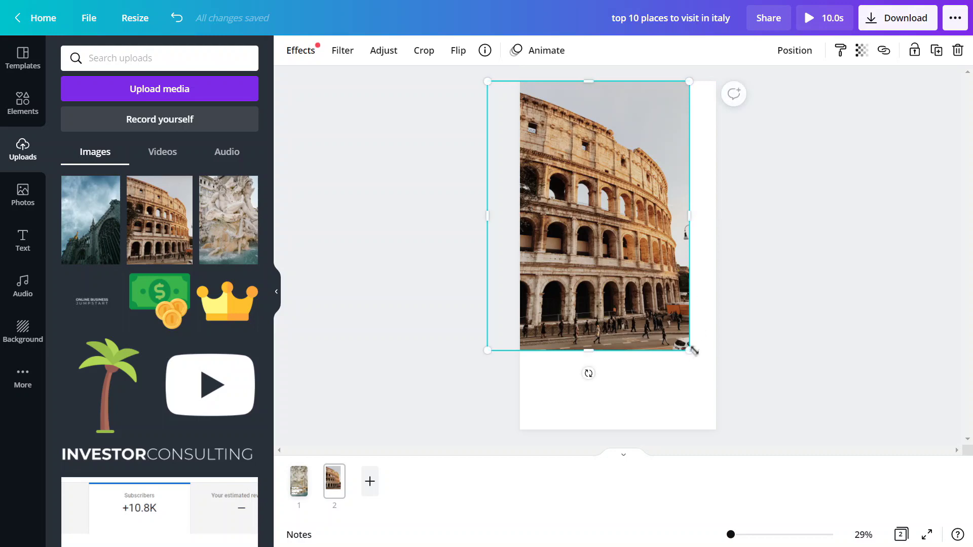
drag(690, 350, 746, 427)
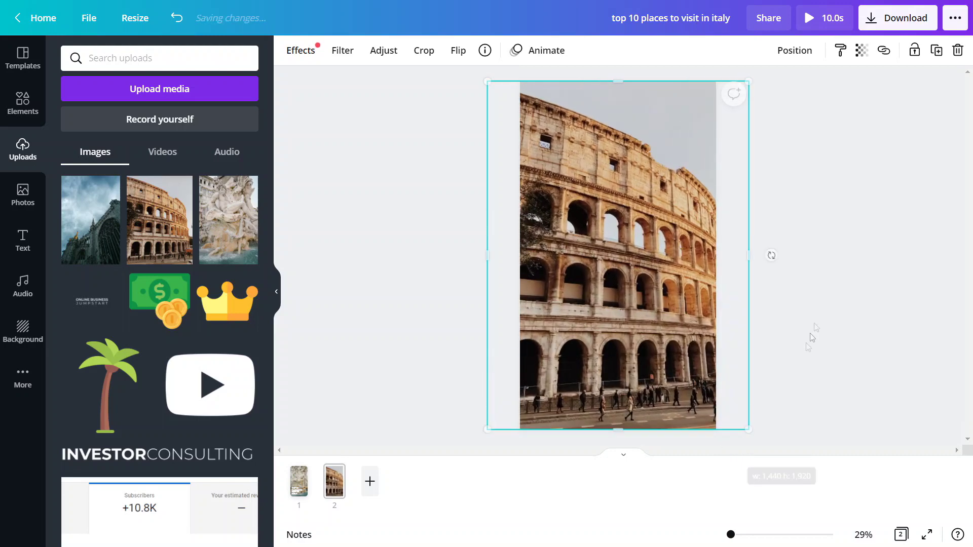
click(822, 309)
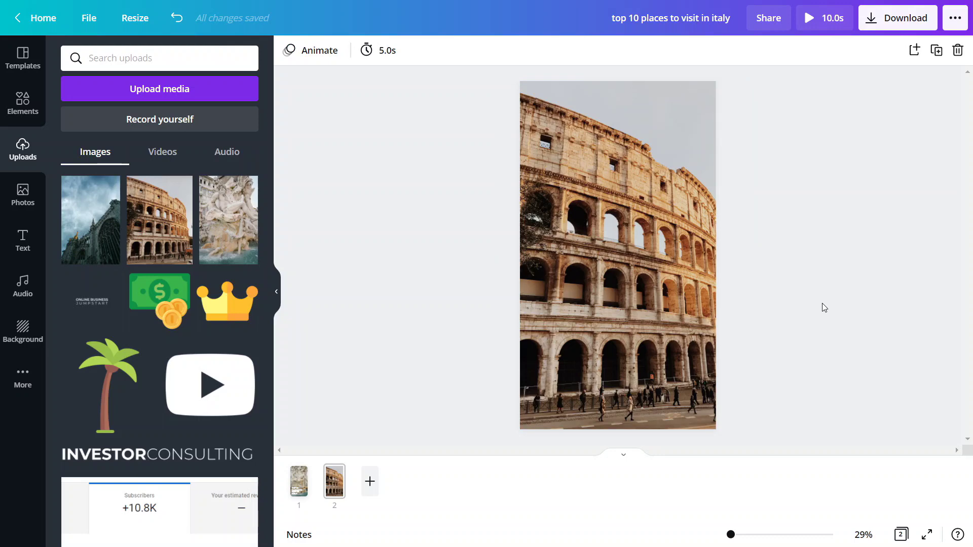
Step: Add the "Selamat Hari Kartini" text template to the Colosseum page and delete its small date line
click(26, 245)
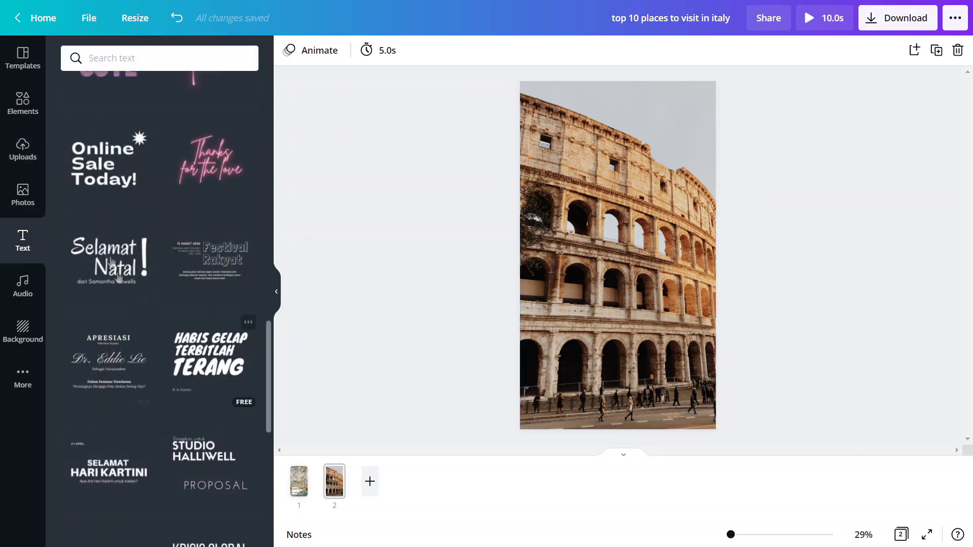
click(103, 461)
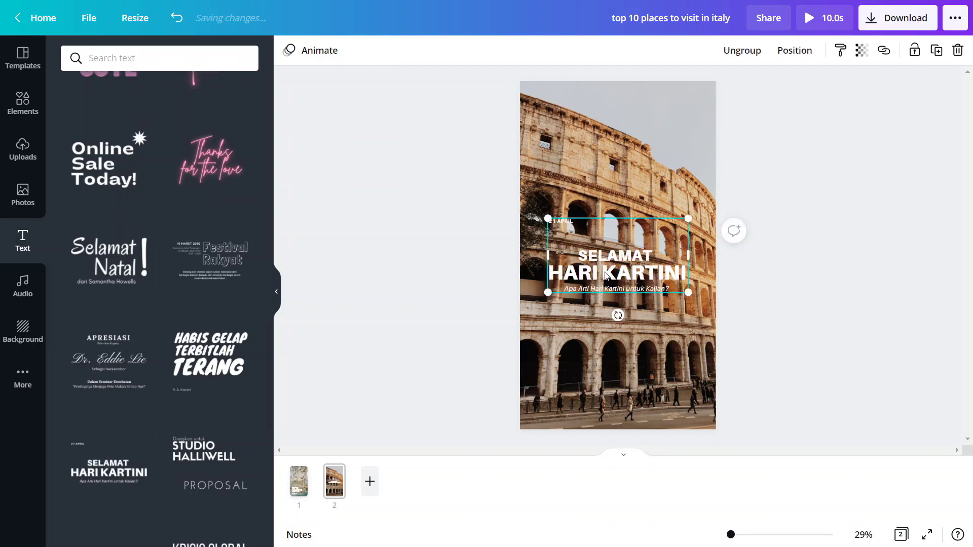
click(567, 225)
double_click(563, 222)
key(Delete)
Step: Replace the template's main text with "1.ROME" and move it to the lower left corner of the Colosseum photo
triple_click(640, 275)
text(1. rom)
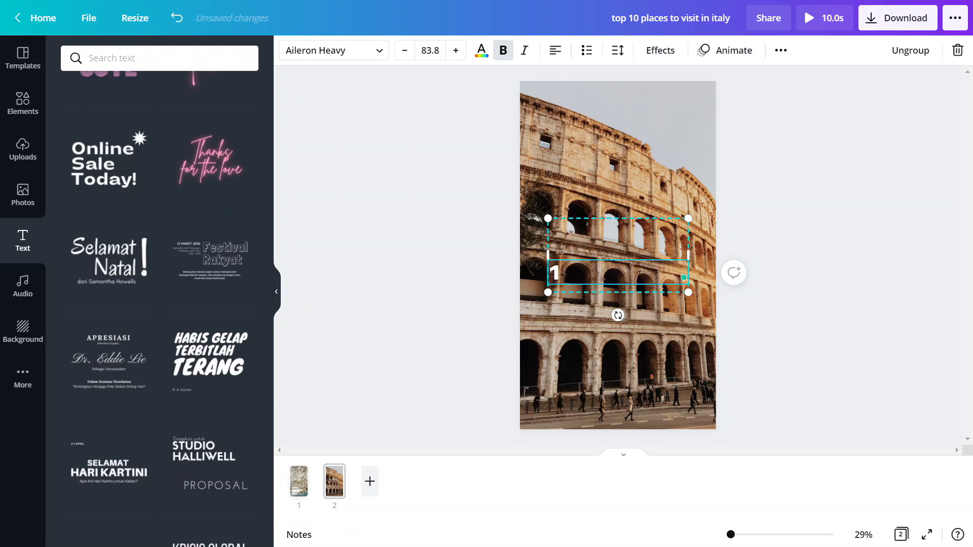
key(BackSpace)
key(BackSpace)
key(BackSpace)
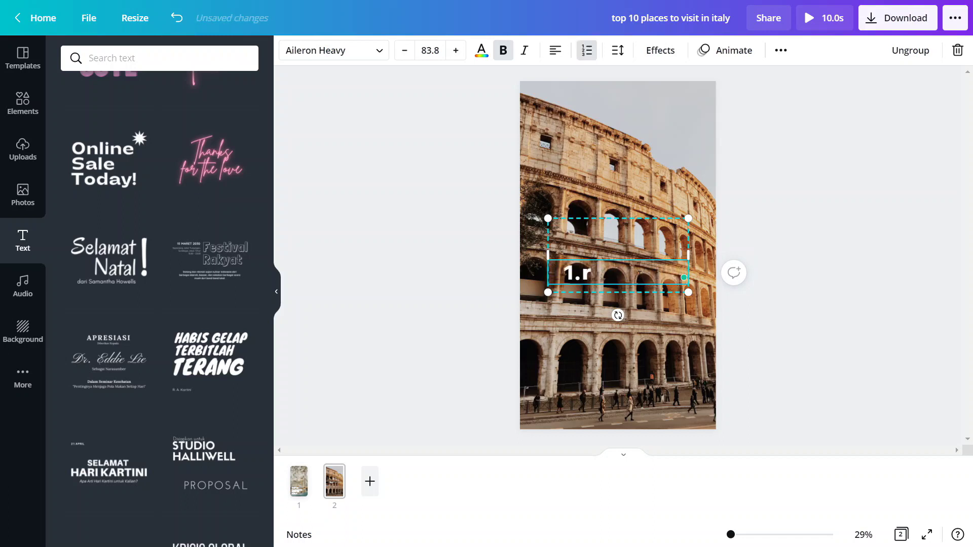
text(ROME)
click(659, 50)
drag(619, 274, 568, 405)
click(802, 169)
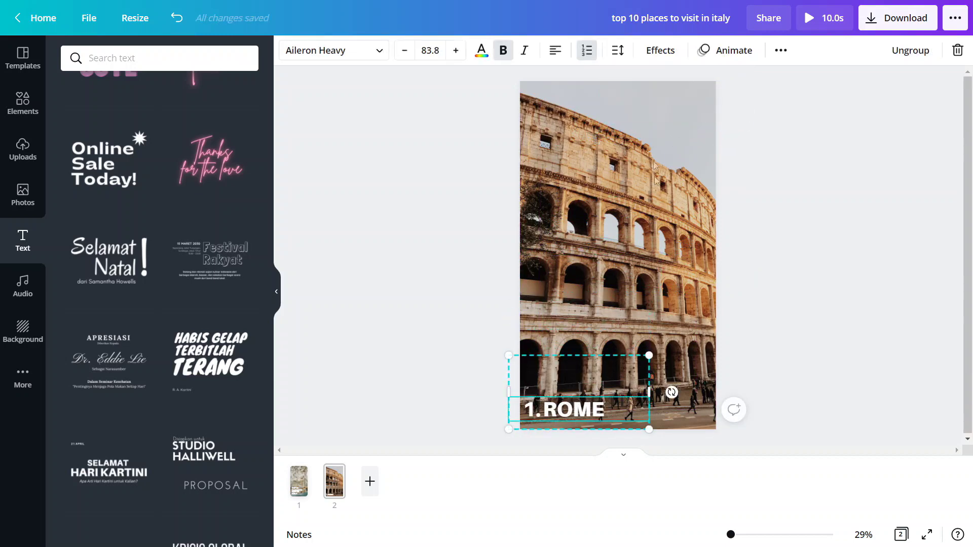
Step: Apply the Bounce text animation to the "1.ROME" heading
click(710, 51)
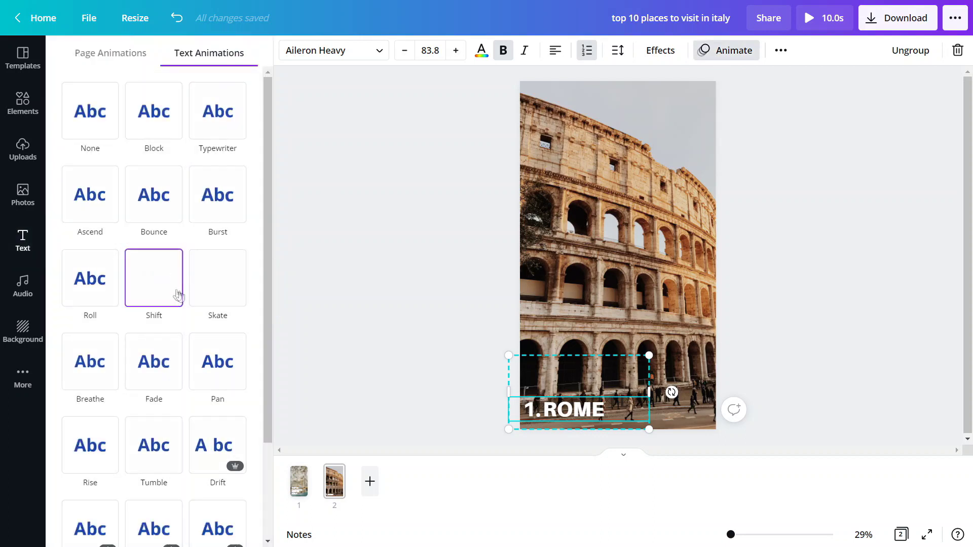
click(156, 214)
key(Escape)
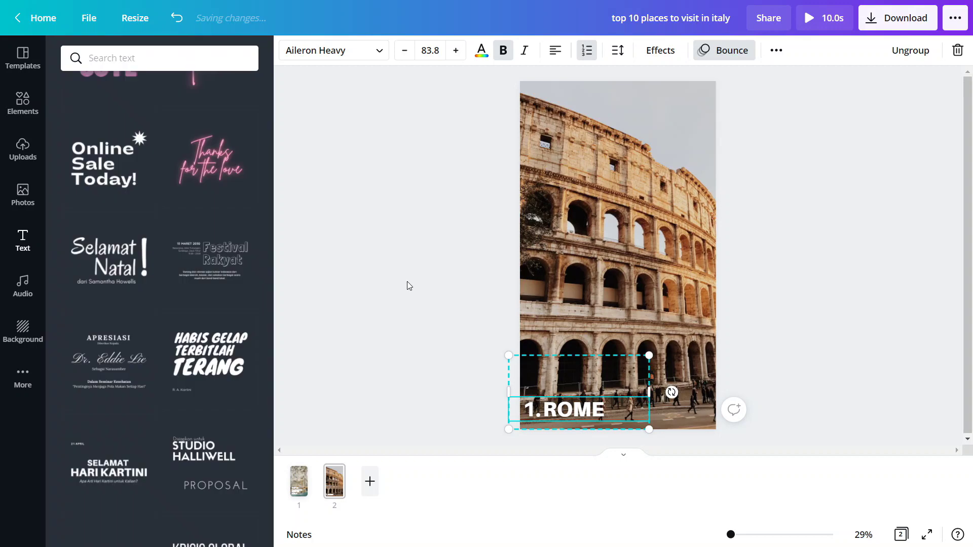
Step: Apply the Breathe page animation to the Colosseum page
click(633, 133)
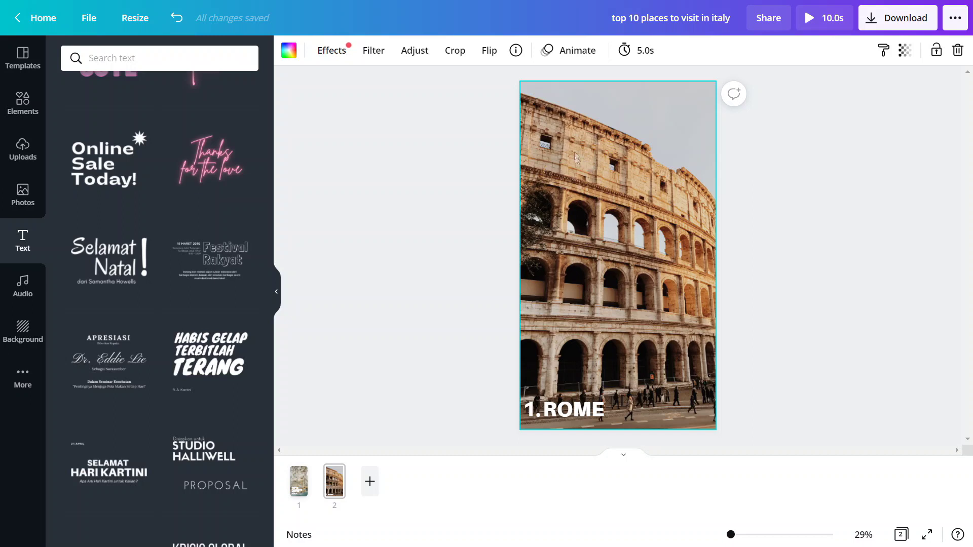
click(579, 58)
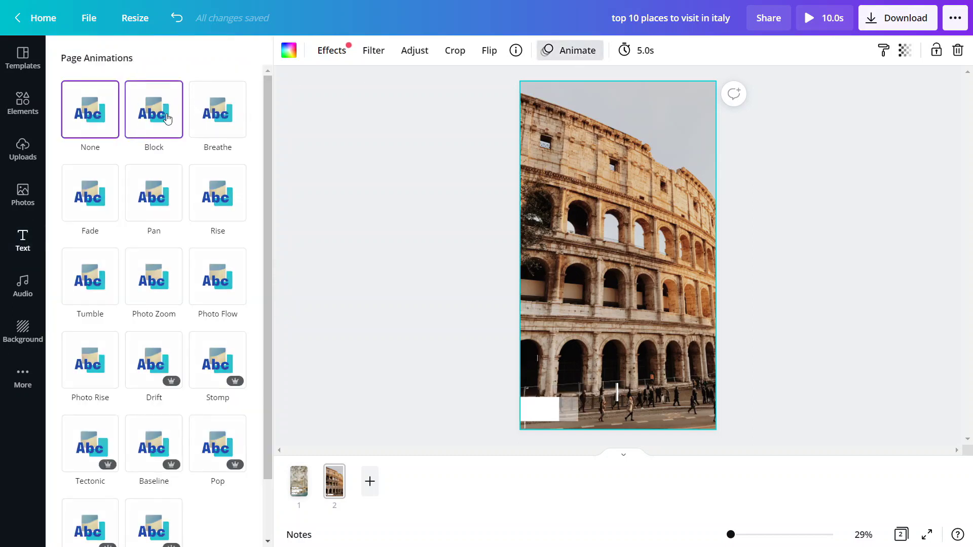
click(211, 117)
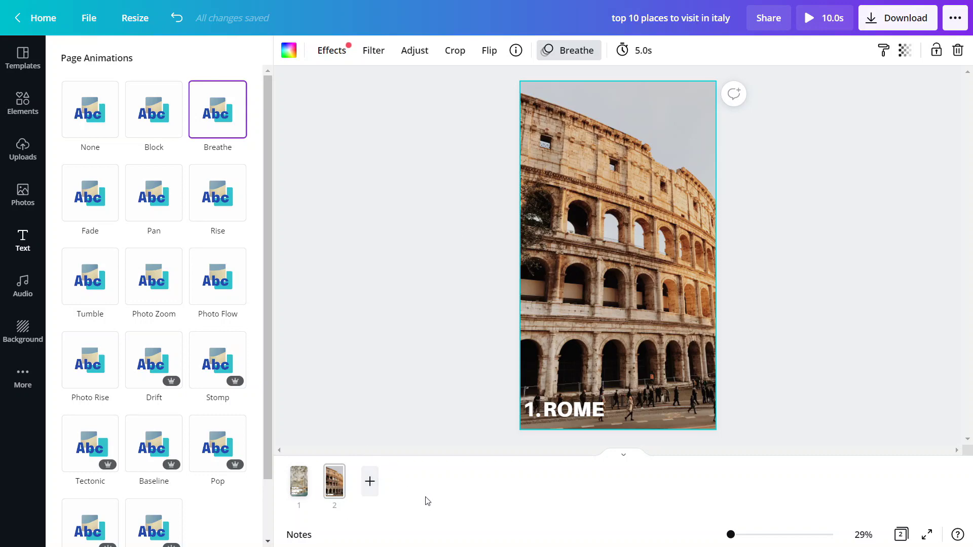
Step: Check both pages, download all of them as an MP4 video and return to the design
click(302, 479)
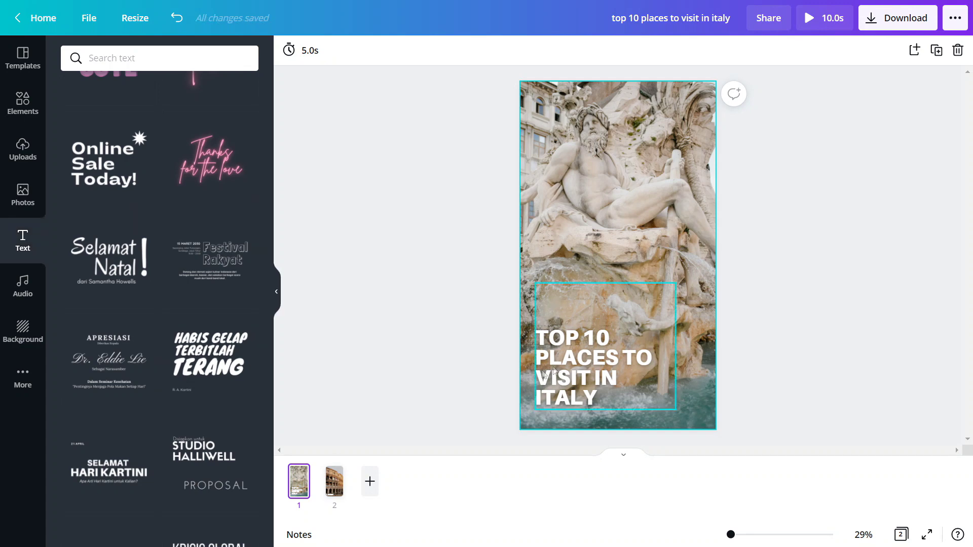
click(332, 487)
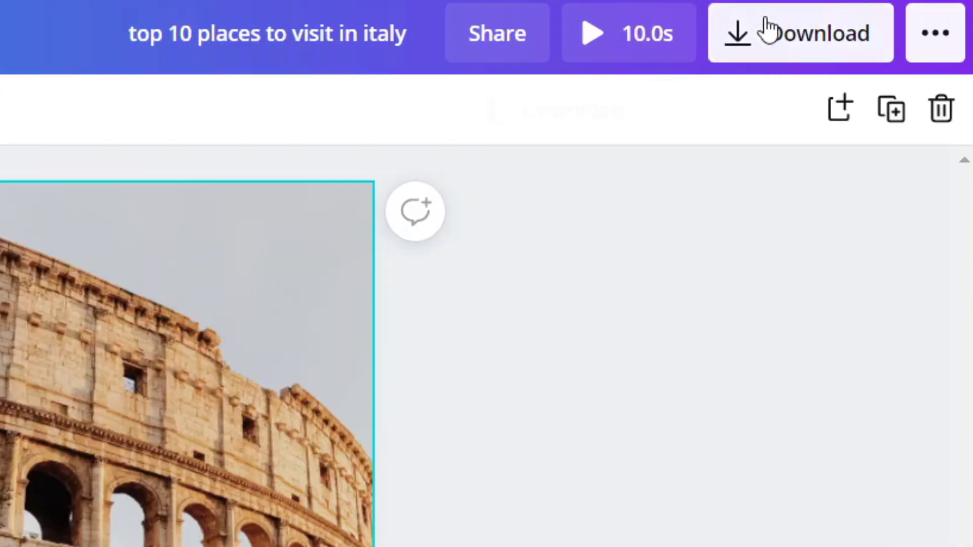
click(767, 30)
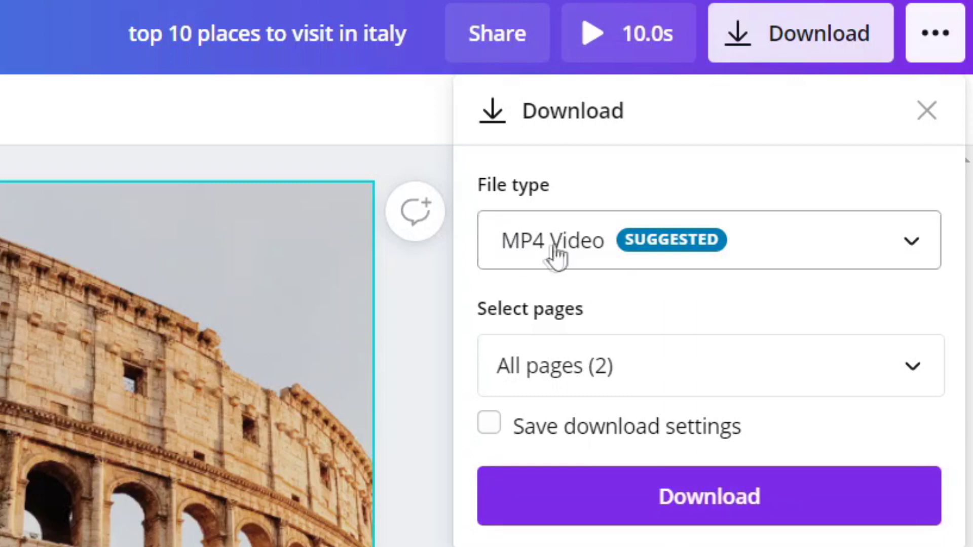
click(653, 520)
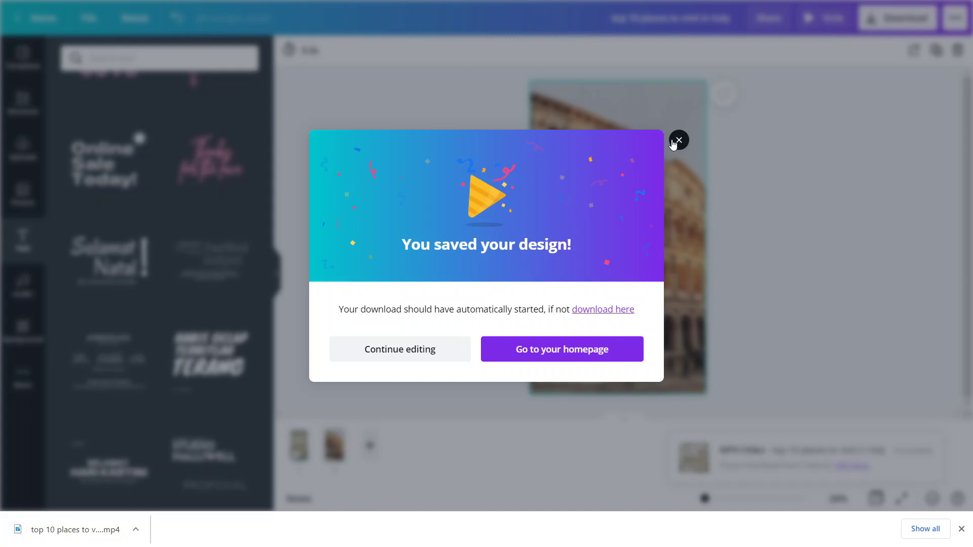
click(674, 140)
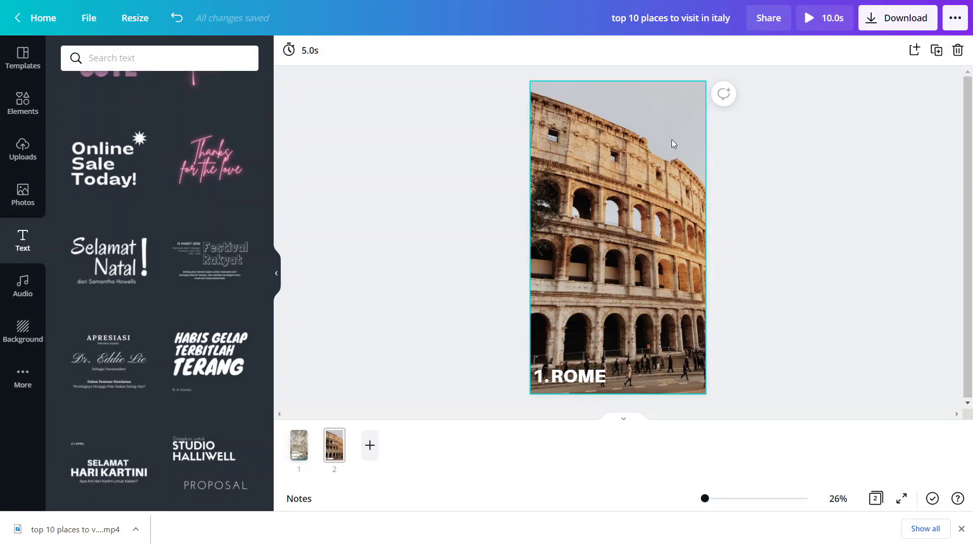